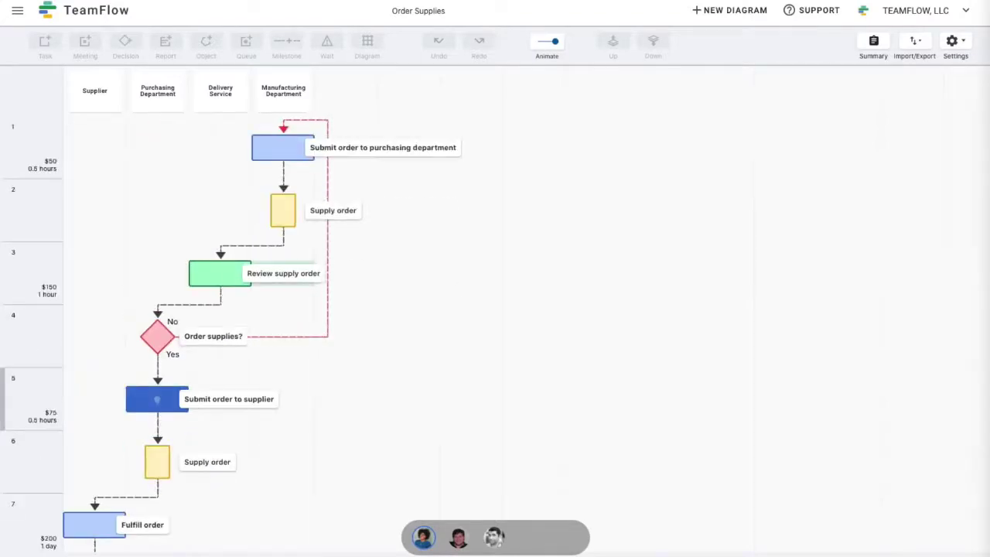
- Open the Supply order report's details and close them without changes
click(299, 212)
click(298, 212)
click(880, 535)
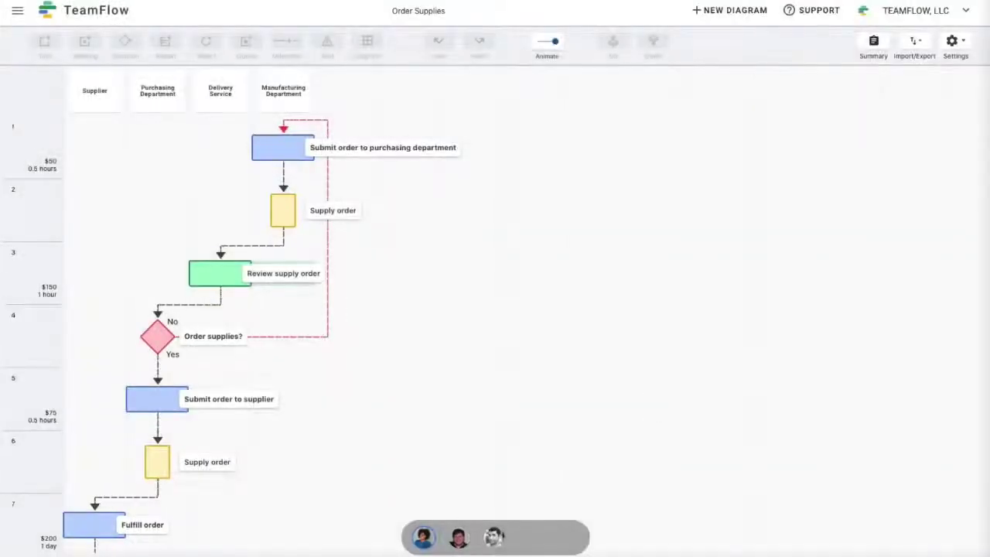
- Add an 'End of process' milestone at the end of the process
right_click(276, 215)
scroll(277, 233, down, 5)
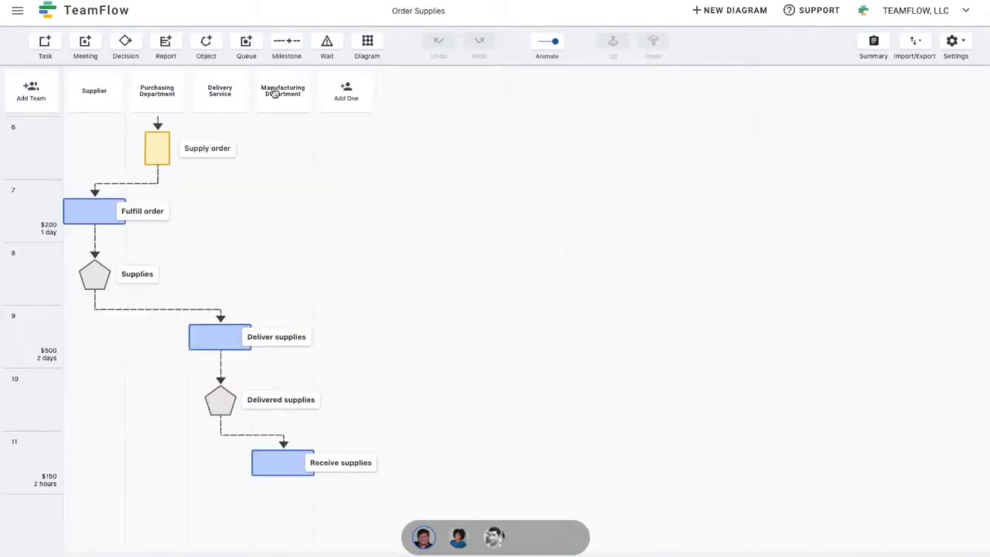
click(286, 42)
click(281, 513)
text(End of process)
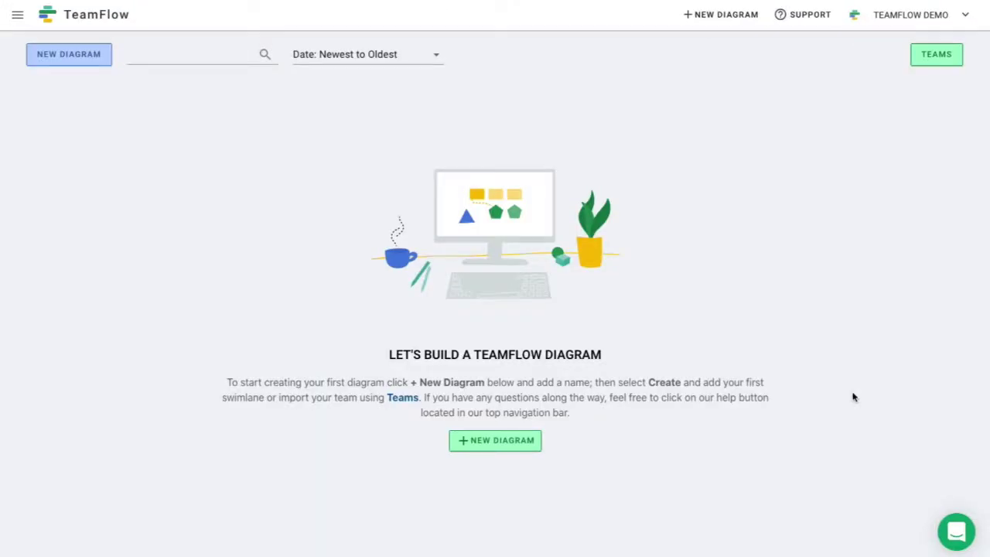
- Create a blank diagram titled 'Order Supplies' with + New Diagram
click(531, 442)
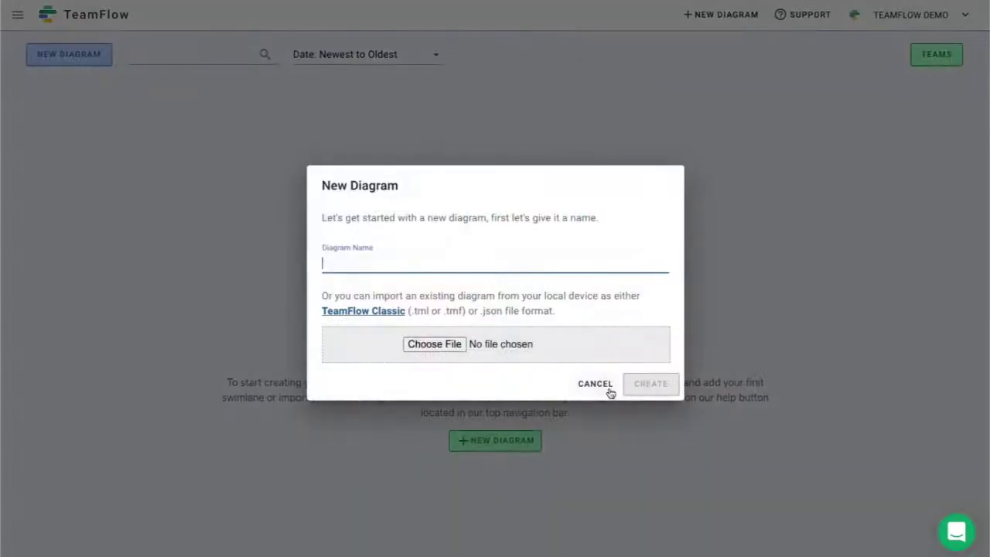
text(Order Supplie)
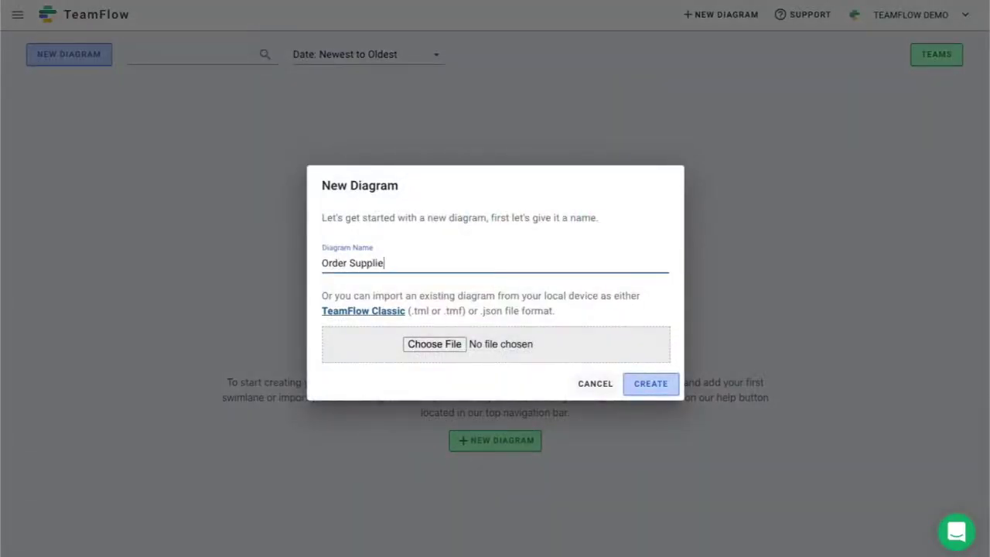
text(s)
click(665, 387)
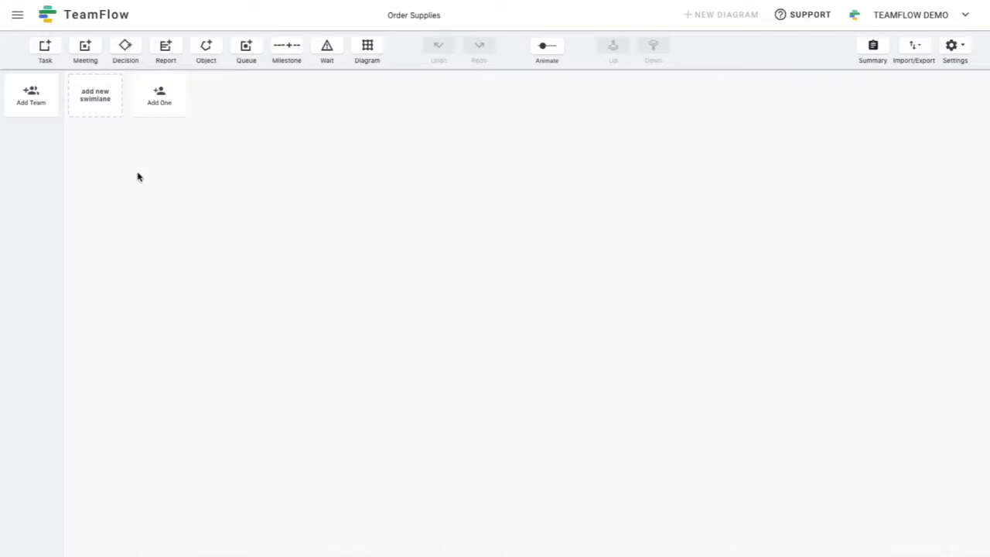
- Add the Supplier and Purchasing Department swimlanes
click(97, 105)
text(Supplier)
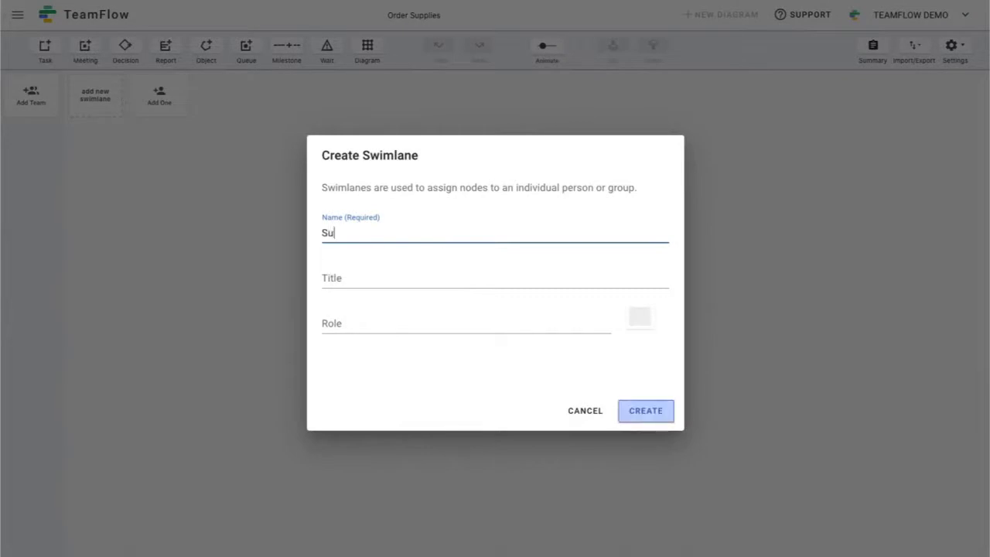
click(646, 412)
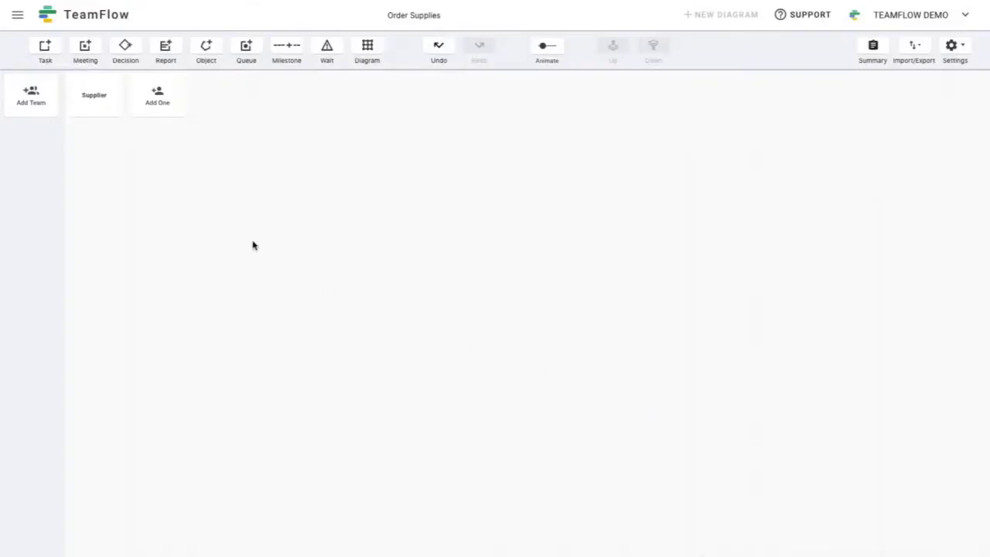
click(159, 99)
text(Pur)
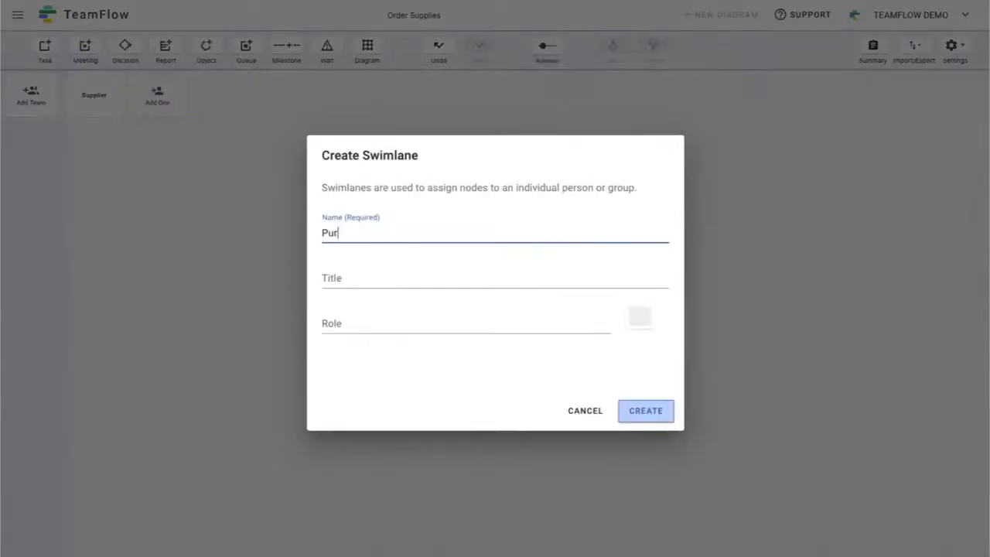
text(chasing Department)
key(Return)
- Add the Delivery Service and Manufacturing Department swimlanes
click(222, 99)
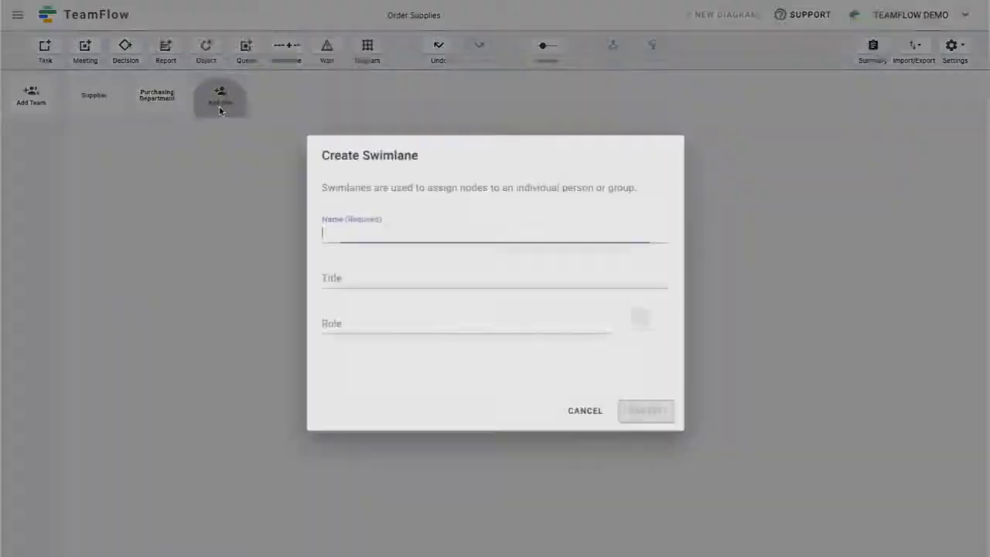
text(Delivery Service)
key(Return)
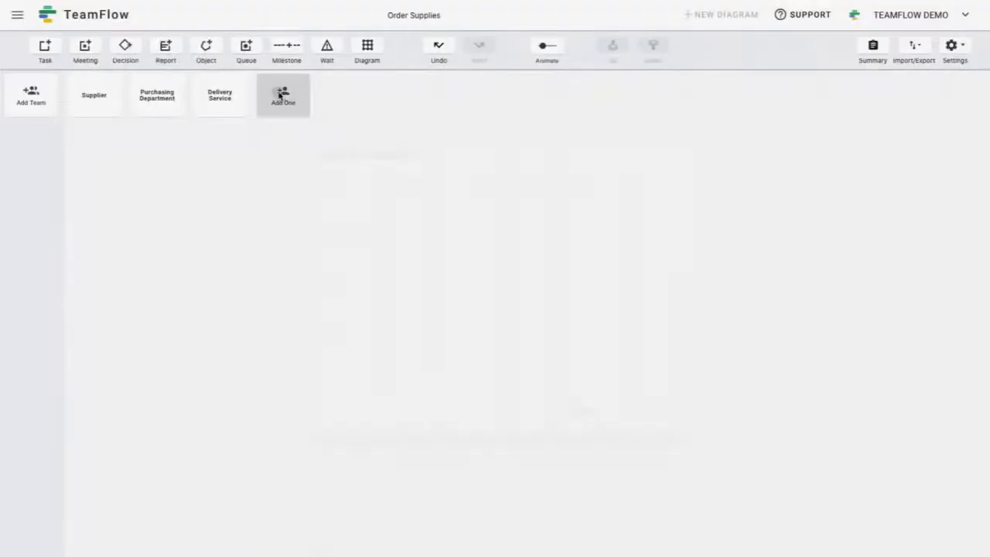
click(283, 96)
text(Manufacturing Department)
key(Return)
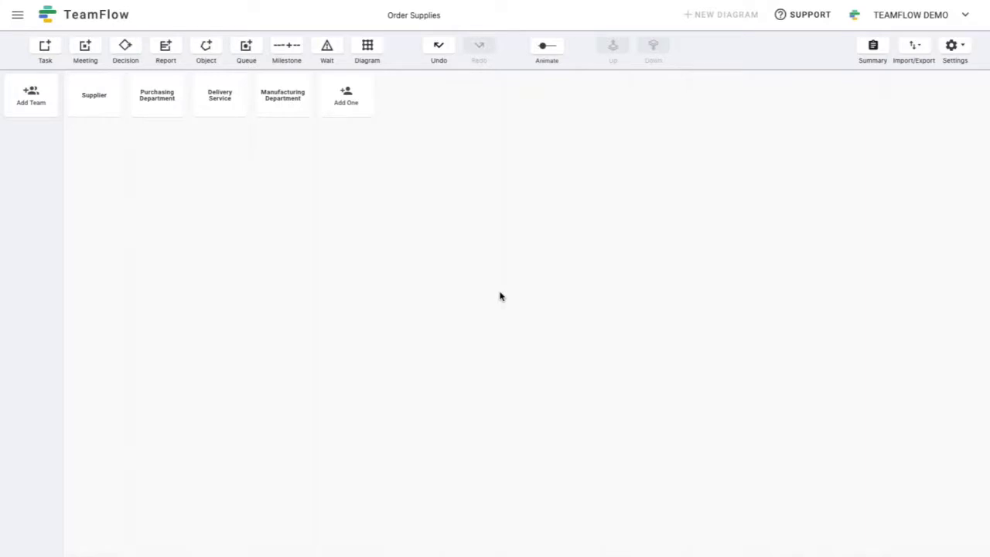
- Add a 'Submit order to purchasing department' task in the Manufacturing Department lane
mouse_move(45, 46)
mouse_down()
mouse_move(199, 97)
mouse_move(283, 147)
mouse_up()
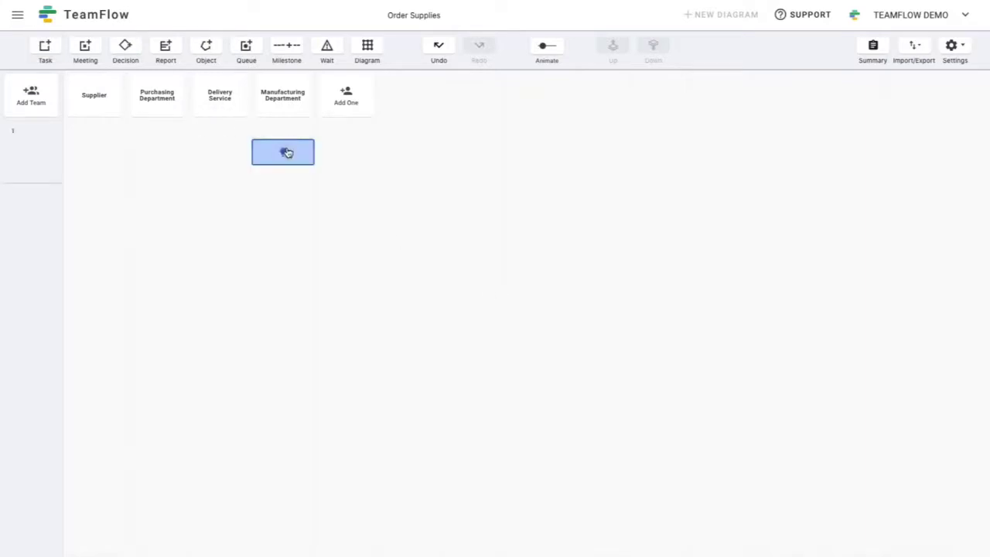
text(Submit order to purchasing department)
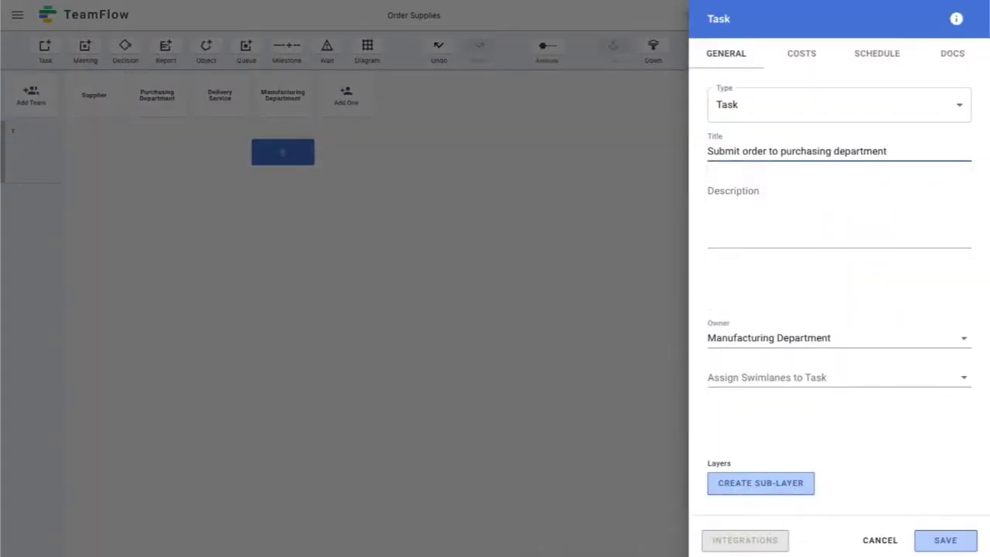
click(945, 540)
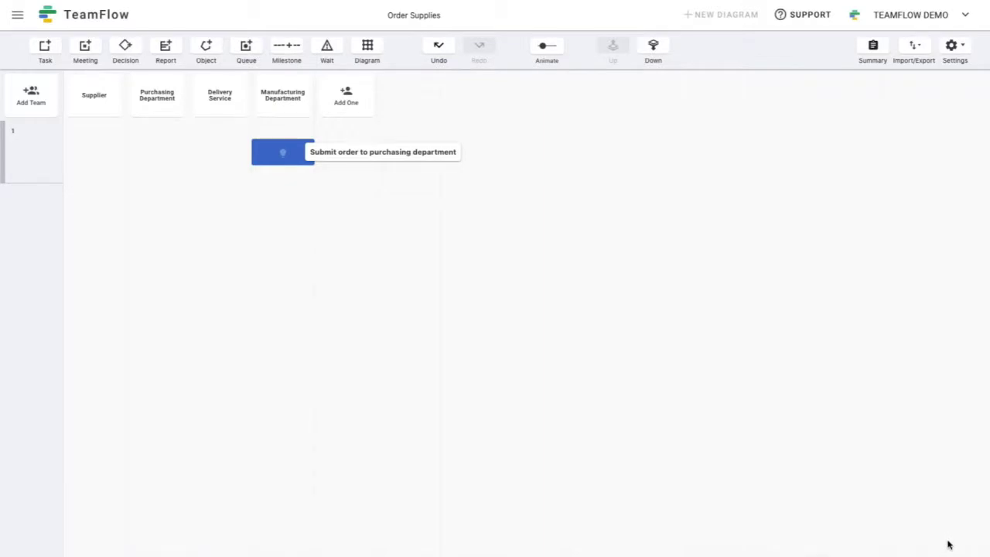
- Add a 'Supply Order' report below the task and connect the task to it
drag(165, 48, 283, 214)
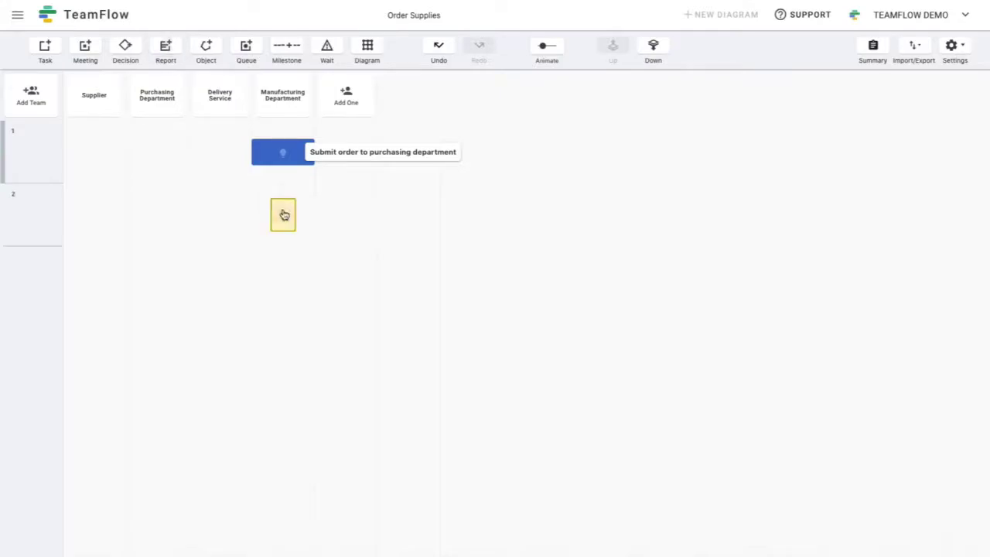
text(Supply Order)
click(945, 538)
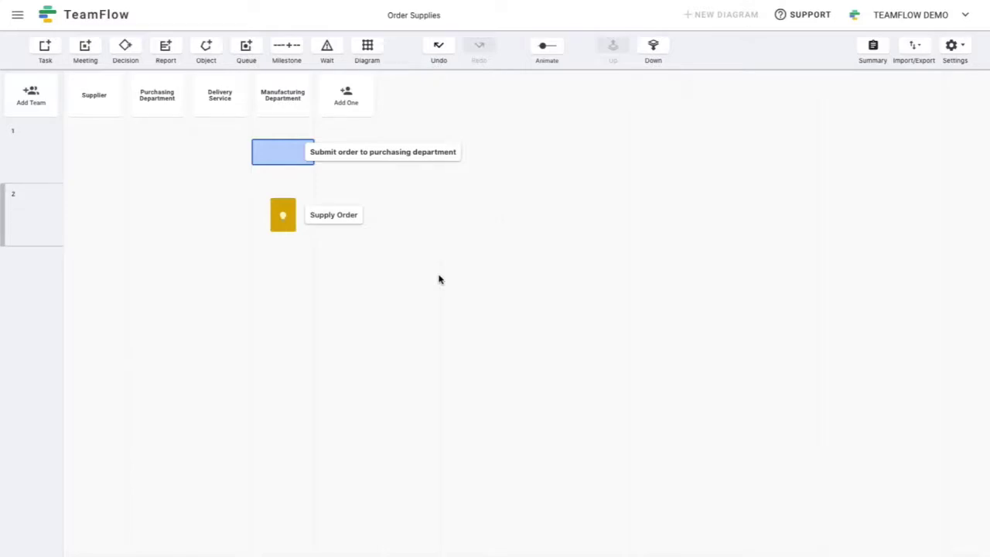
mouse_move(282, 169)
drag(281, 167, 283, 214)
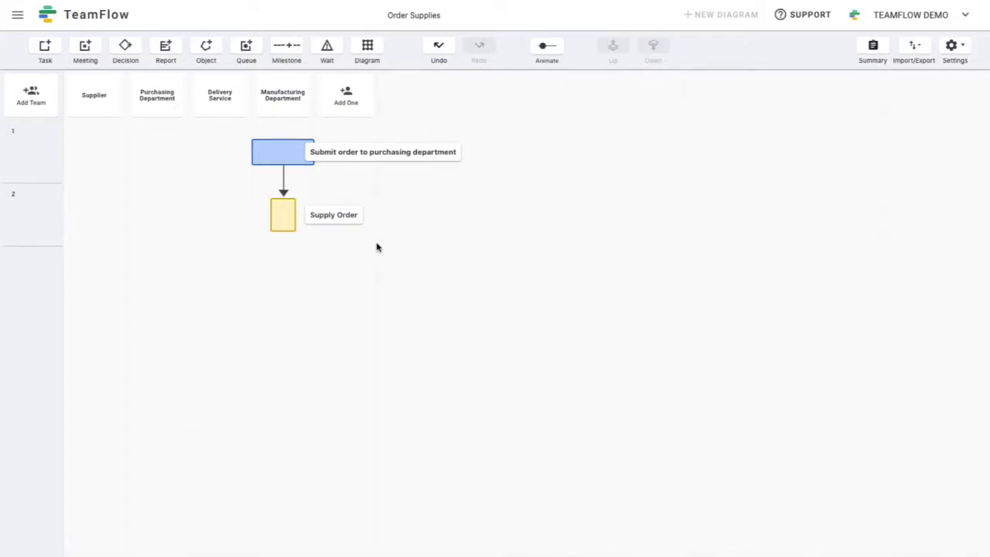
- Add a 'Review supply order' meeting in the Purchasing Department lane
mouse_move(94, 56)
mouse_down()
mouse_move(170, 271)
mouse_move(160, 279)
mouse_up()
text(Review supply order)
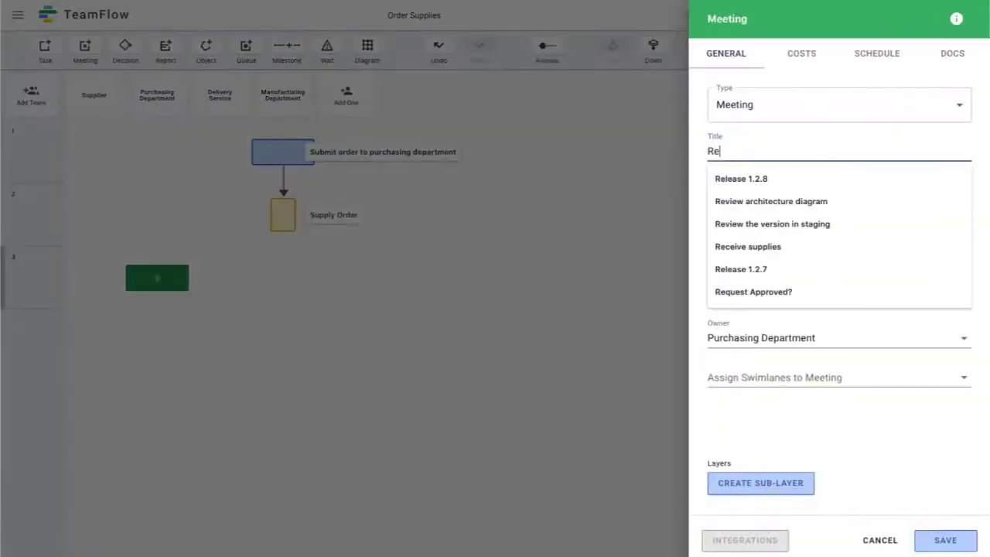
click(946, 540)
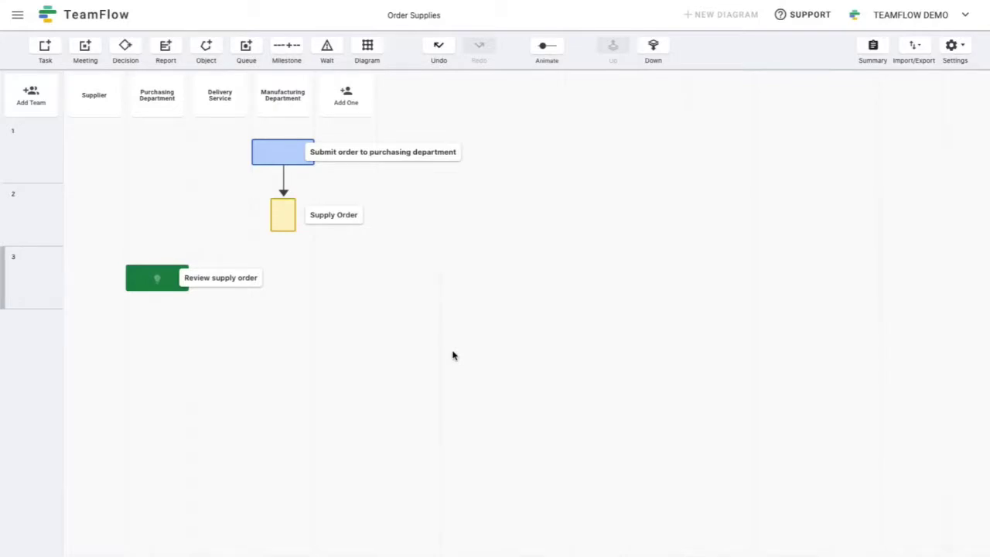
- Assign the meeting to the Manufacturing Department swimlane as well and save
click(176, 272)
click(193, 286)
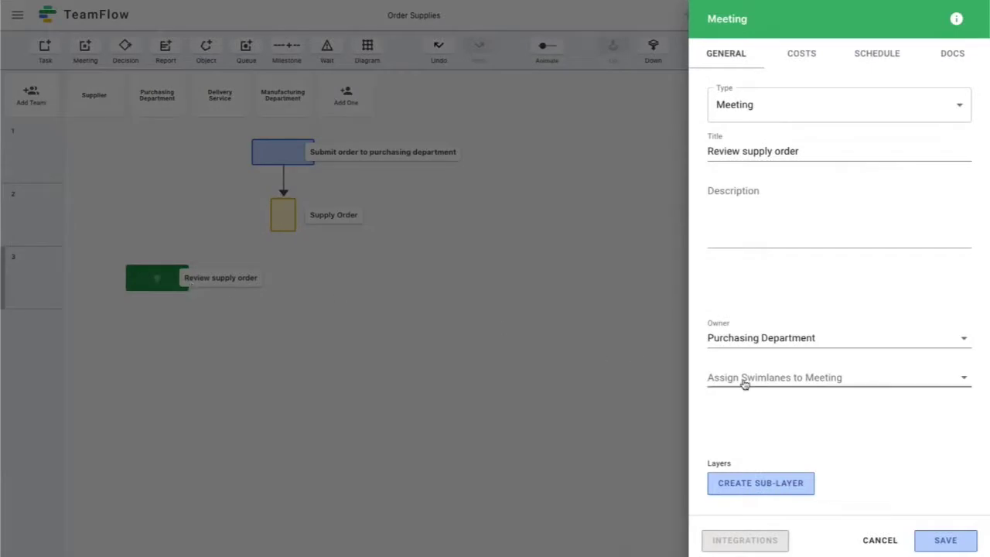
click(744, 385)
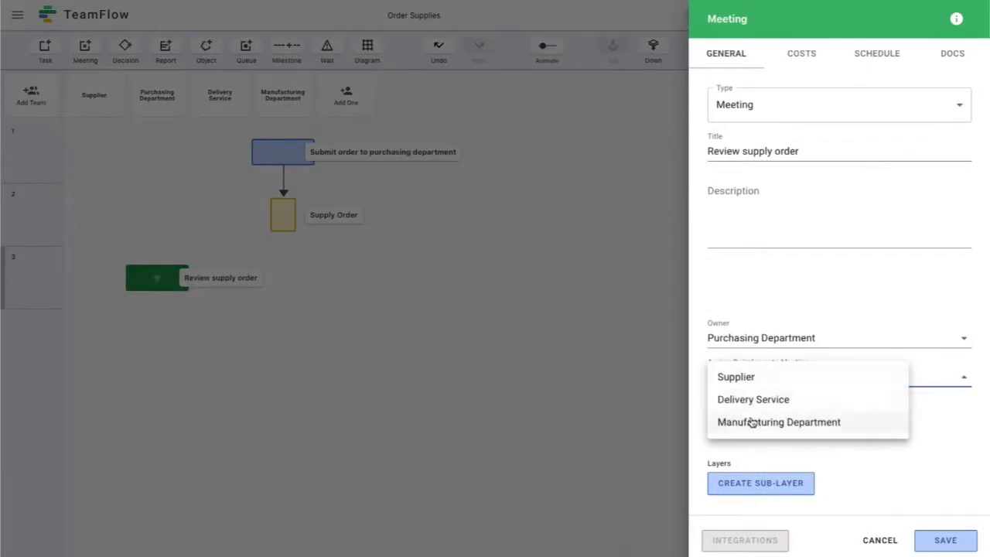
click(750, 421)
click(875, 437)
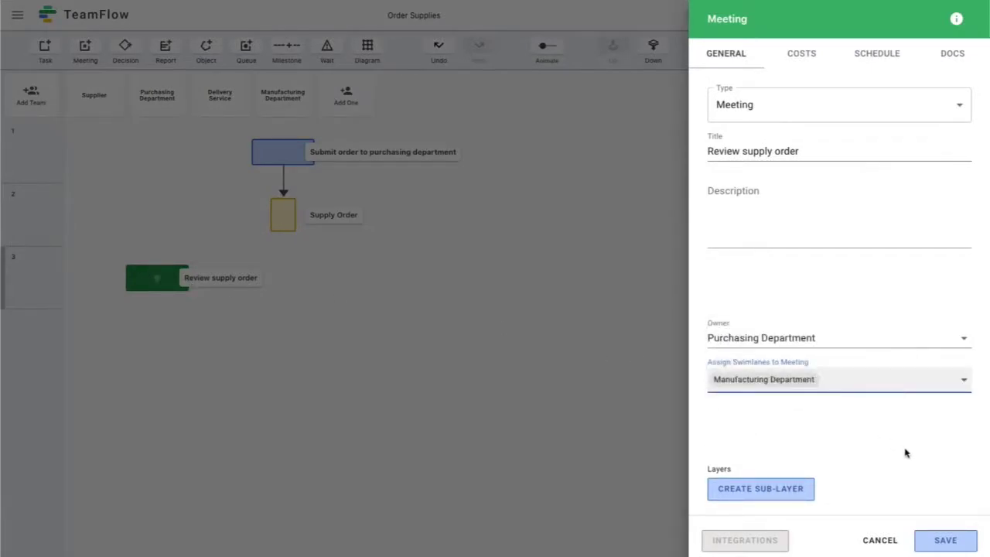
click(945, 545)
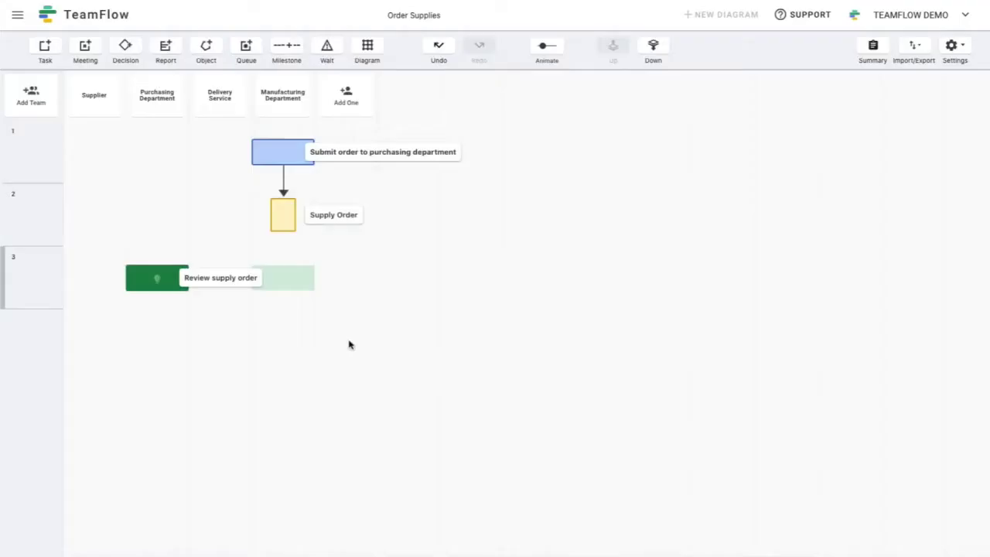
- Link Supply order to Review supply order and add an 'Order supplies?' decision in row 4
drag(283, 231, 185, 273)
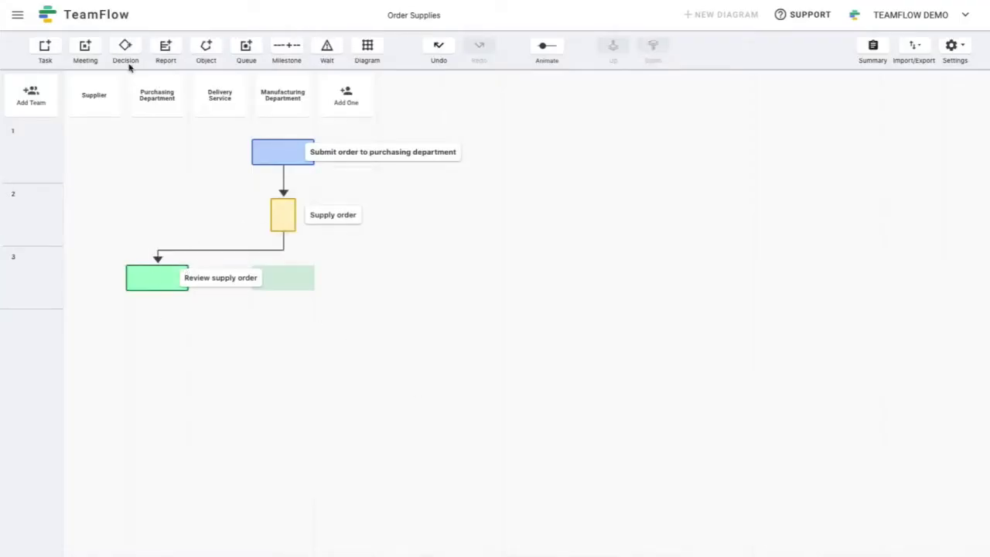
mouse_move(127, 56)
mouse_down()
mouse_move(148, 336)
mouse_move(156, 341)
mouse_up()
text(Order supplies?)
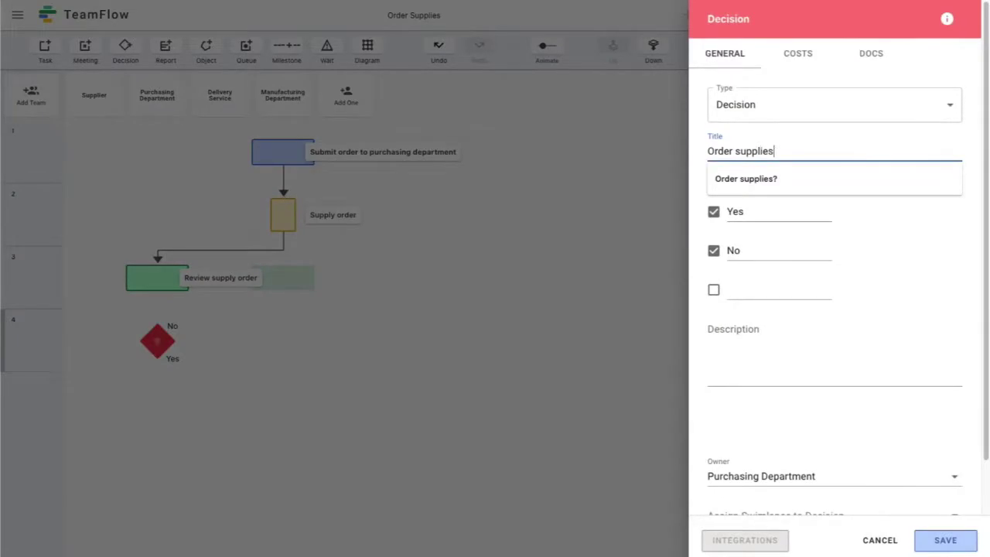
click(938, 534)
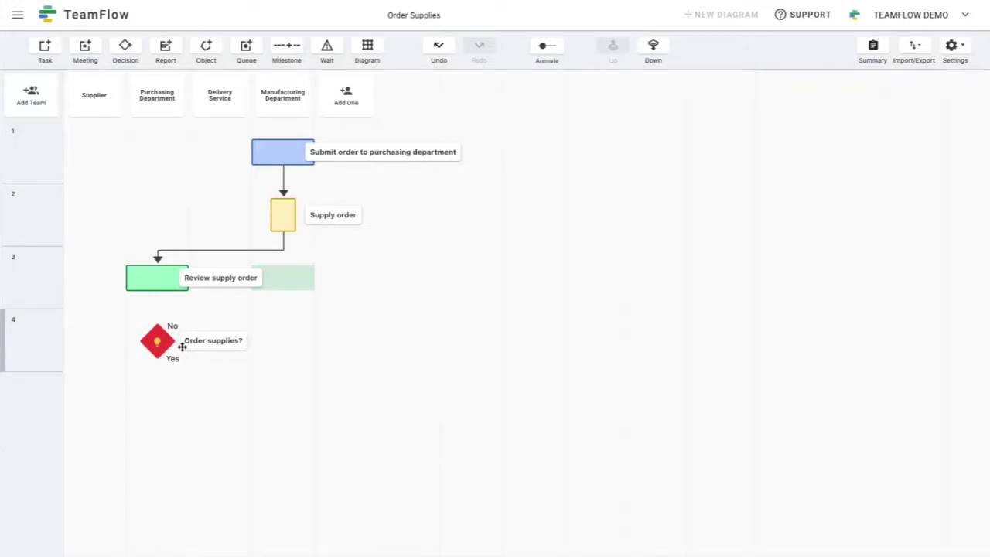
- Route the decision back to the submit-order task and feed it from Review supply order
mouse_move(173, 338)
mouse_down()
mouse_move(263, 274)
mouse_move(267, 158)
mouse_up()
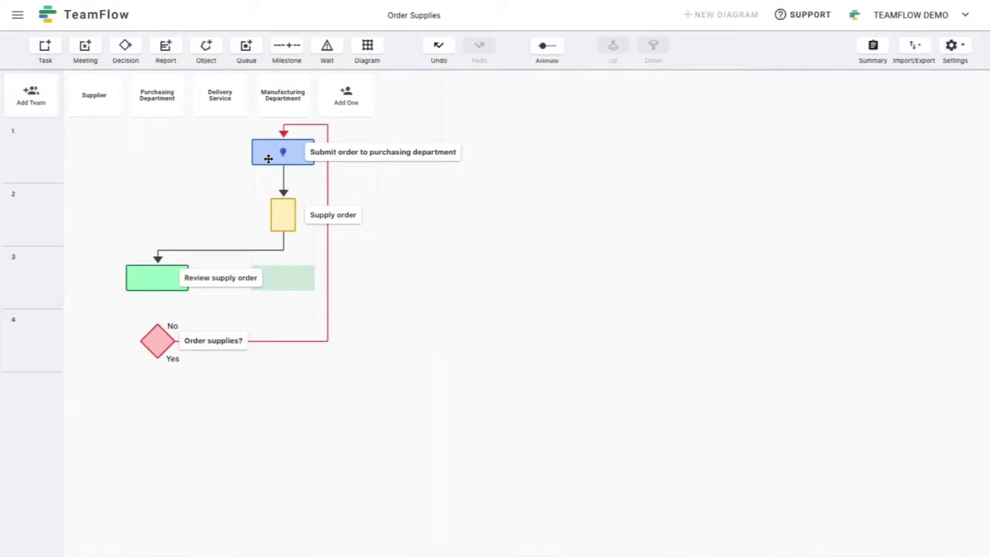
drag(157, 284, 159, 339)
mouse_move(45, 46)
mouse_down()
mouse_move(126, 376)
mouse_move(157, 404)
mouse_up()
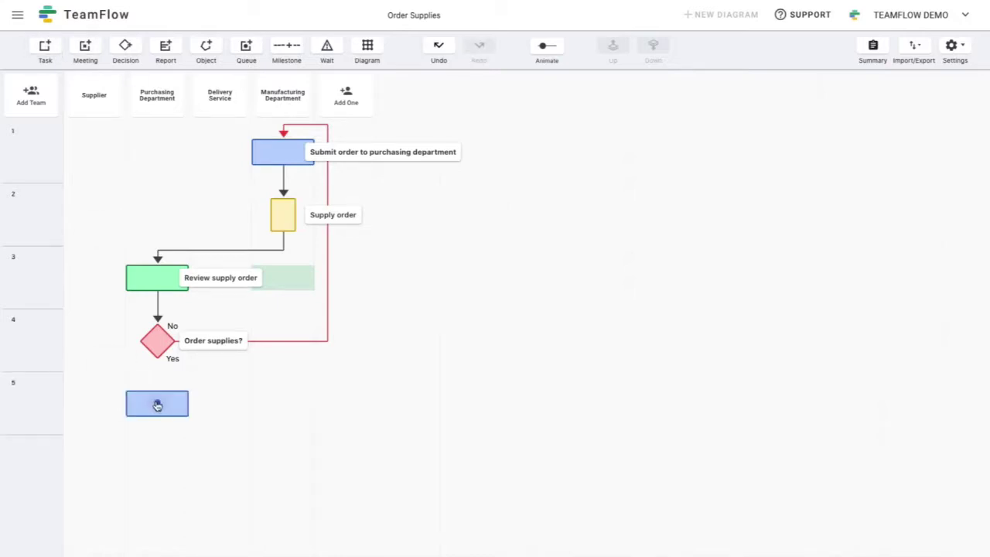
- Name the new task 'Submit order to supplier' and link the Yes branch to it
text(Submit order t)
click(743, 199)
key(Return)
drag(157, 358, 150, 401)
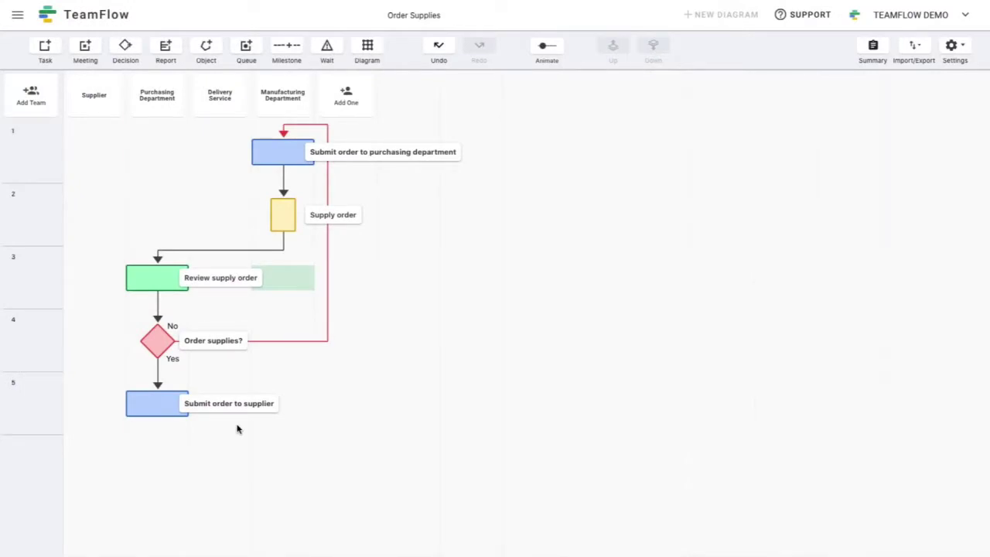
- Add a 'Supply order' report in row 6 and a 'Fulfill order' task below it
scroll(238, 430, down, 1)
drag(166, 46, 157, 418)
text(Supply order)
key(Return)
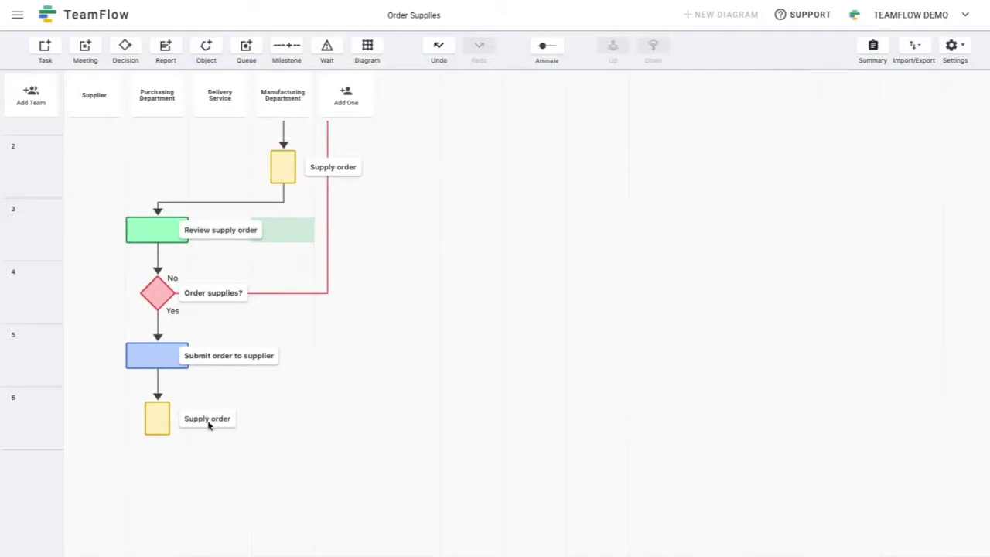
scroll(155, 410, down, 1)
click(77, 427)
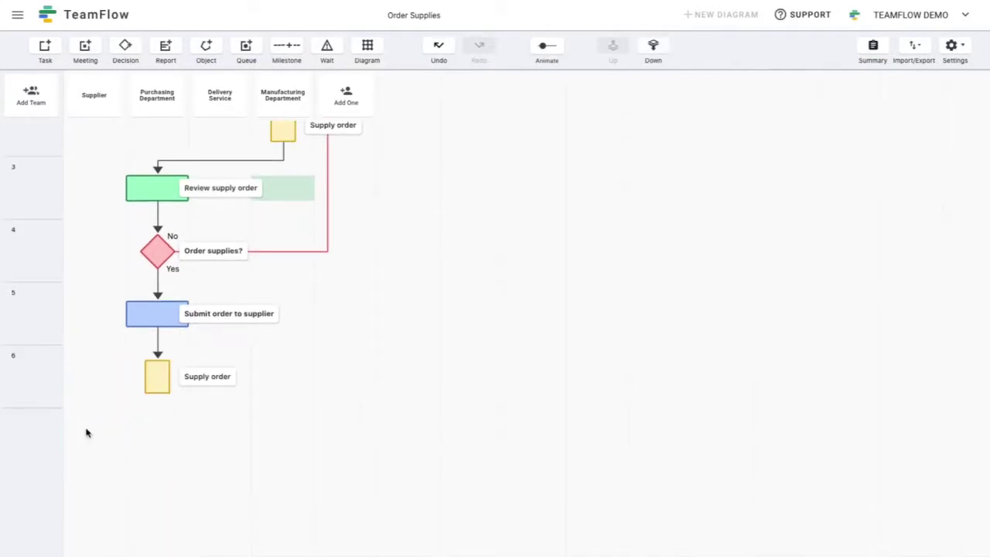
drag(87, 433, 90, 438)
text(Fulfill order)
key(Return)
- Add a 'Supplies' object, then undo an unwanted layout change
scroll(116, 402, down, 1)
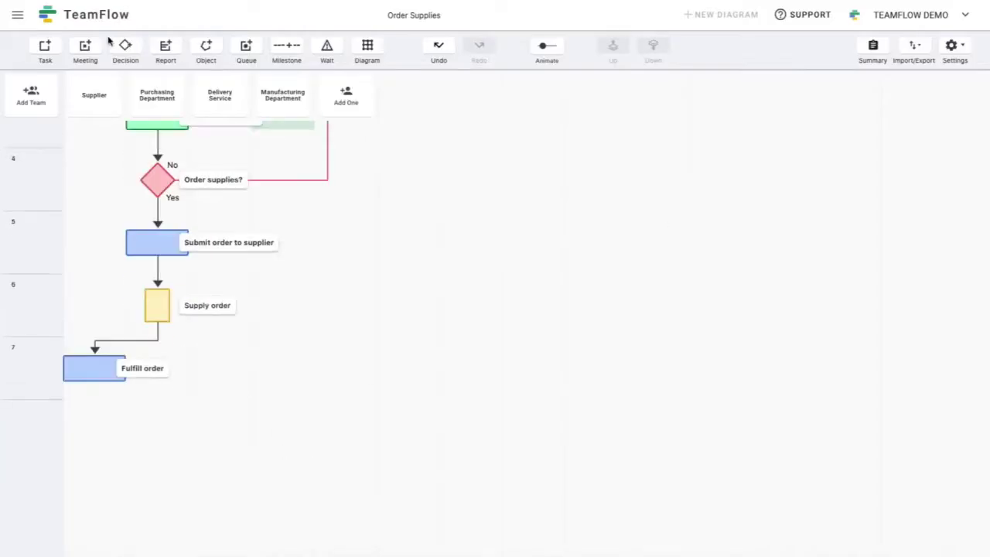
drag(206, 46, 94, 430)
text(Supplies)
key(Return)
scroll(284, 446, down, 1)
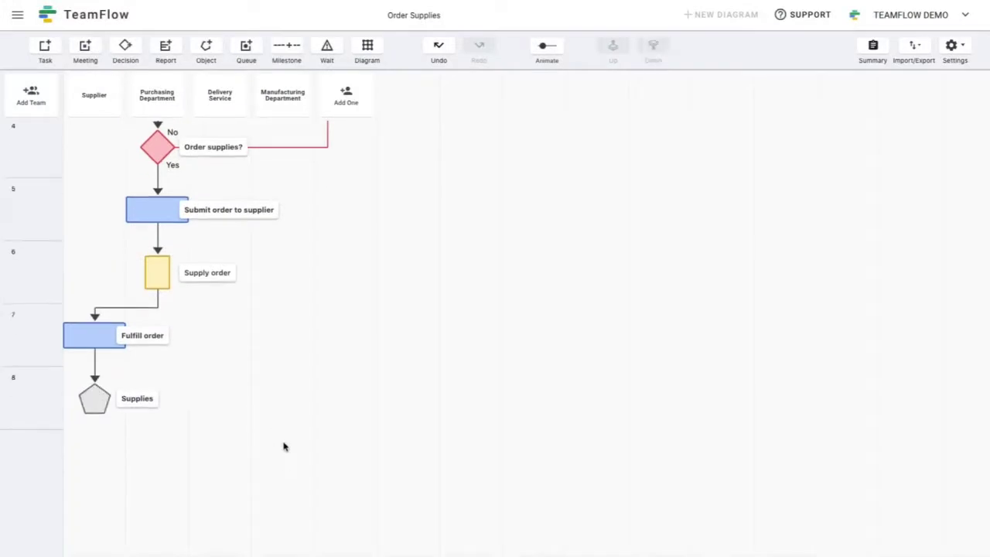
click(219, 460)
click(439, 46)
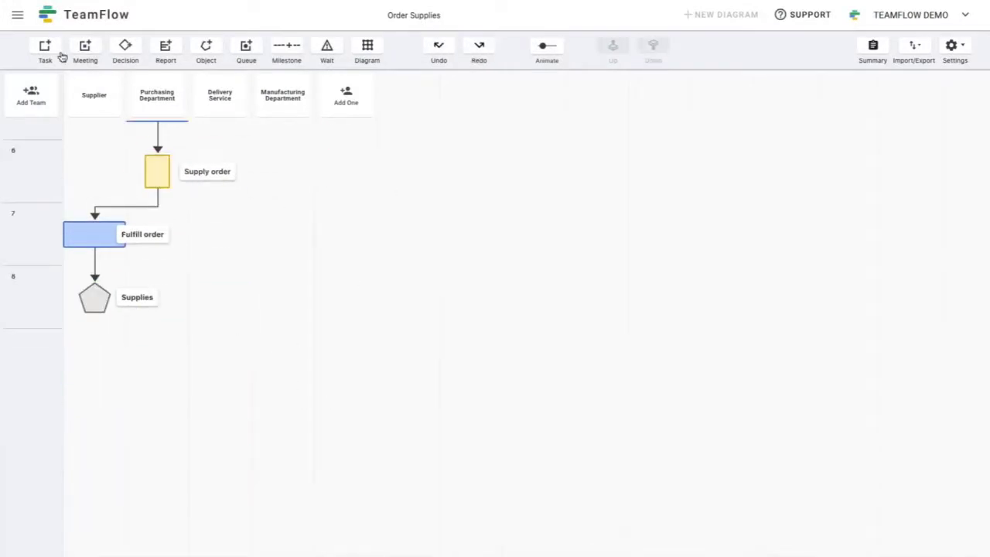
- Add a 'Deliver supplies' task in row 9 and a 'Delivered supplies' object in row 10
drag(48, 49, 208, 354)
text(Deliver supplies)
key(Return)
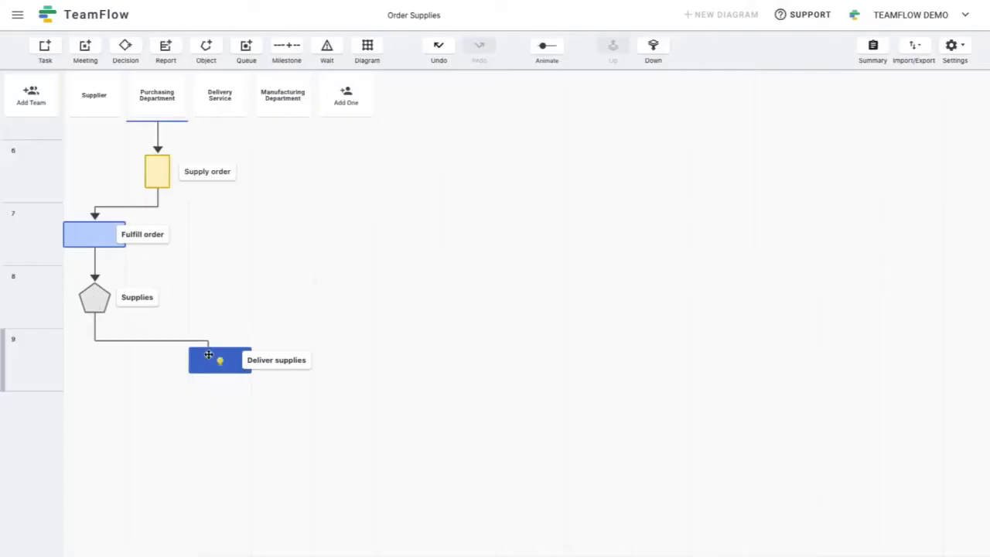
drag(206, 46, 220, 340)
text(Delivered supplies)
key(Return)
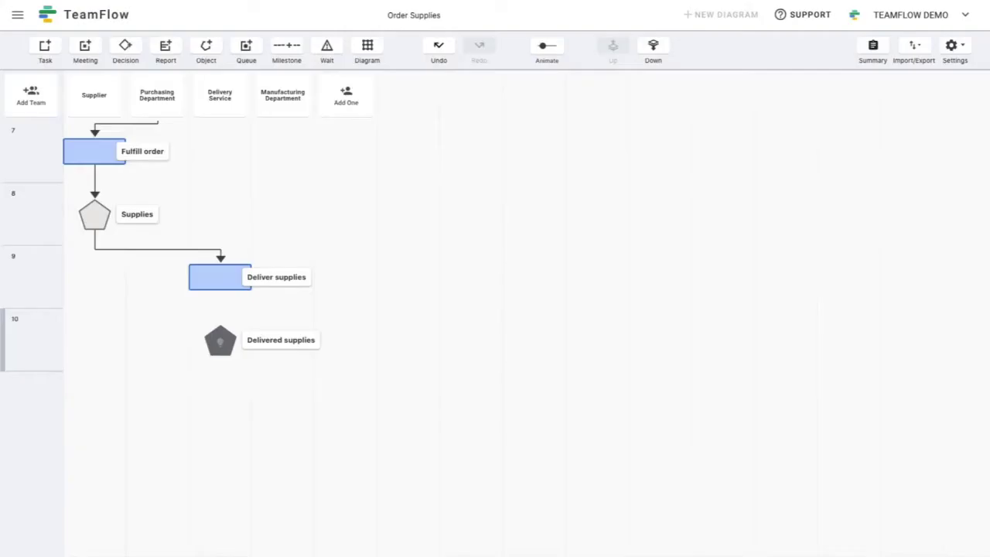
- Add a 'Receive supplies' task in row 11 below Delivered supplies
click(45, 48)
click(282, 402)
text(Receive supplies)
key(Return)
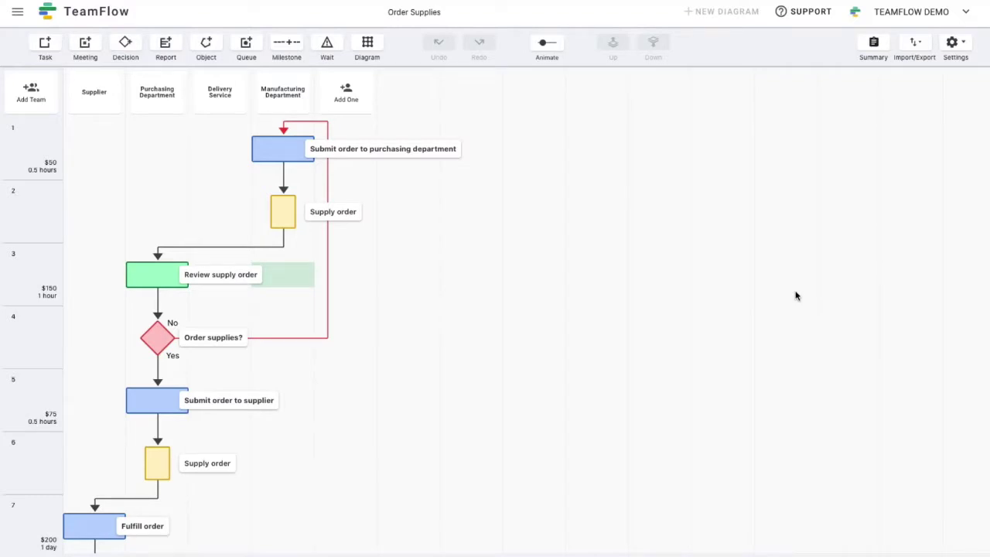
- Open the Support menu showing Knowledge Base and Contact Support
click(797, 16)
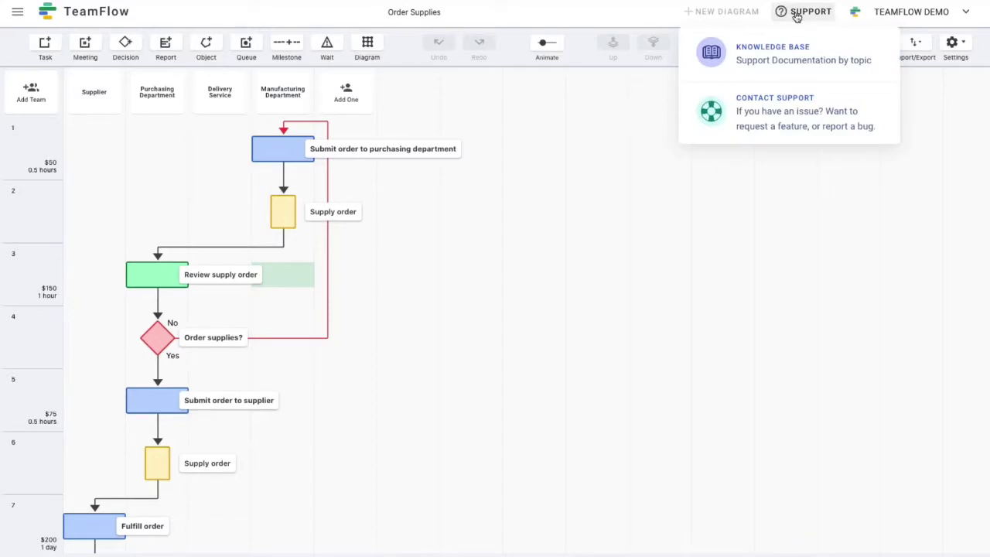